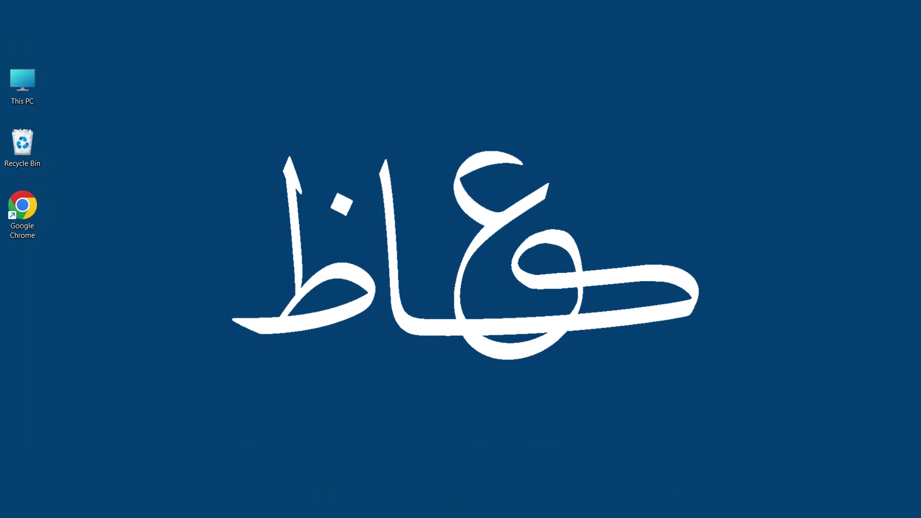
# Step: Launch Chrome and load office.com to reach the Microsoft 365 landing page
pyautogui.doubleClick(29, 207)
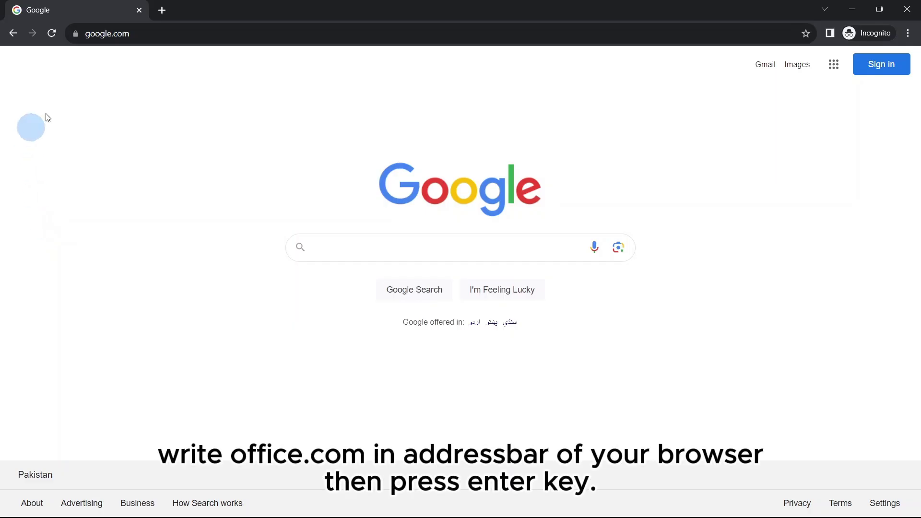
pyautogui.click(101, 33)
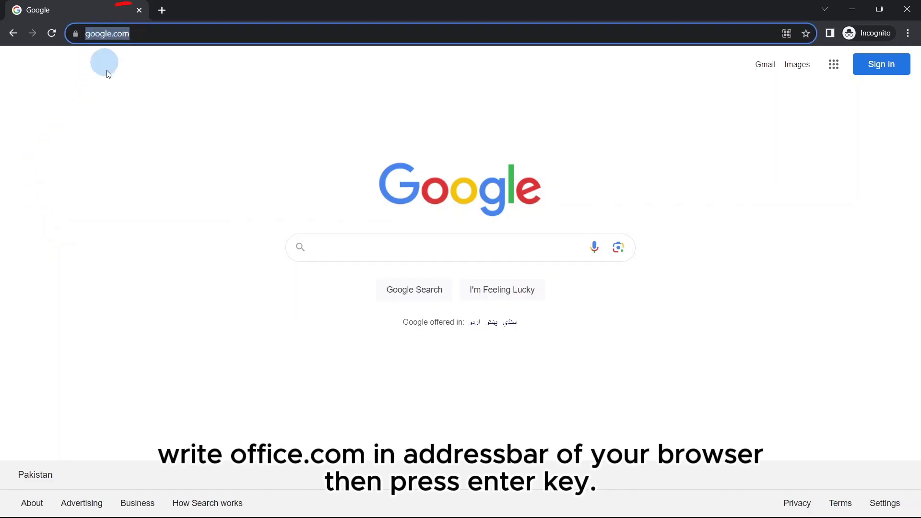
pyautogui.write('office.com')
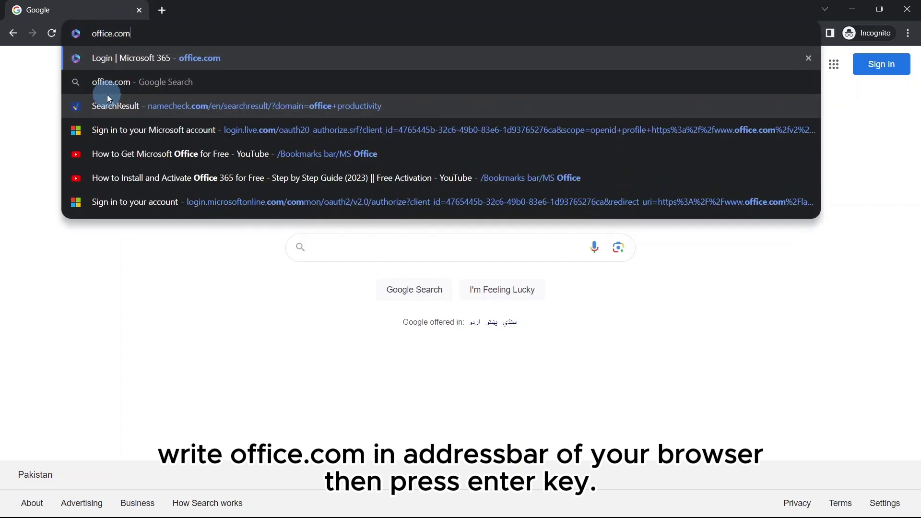
pyautogui.press('Return')
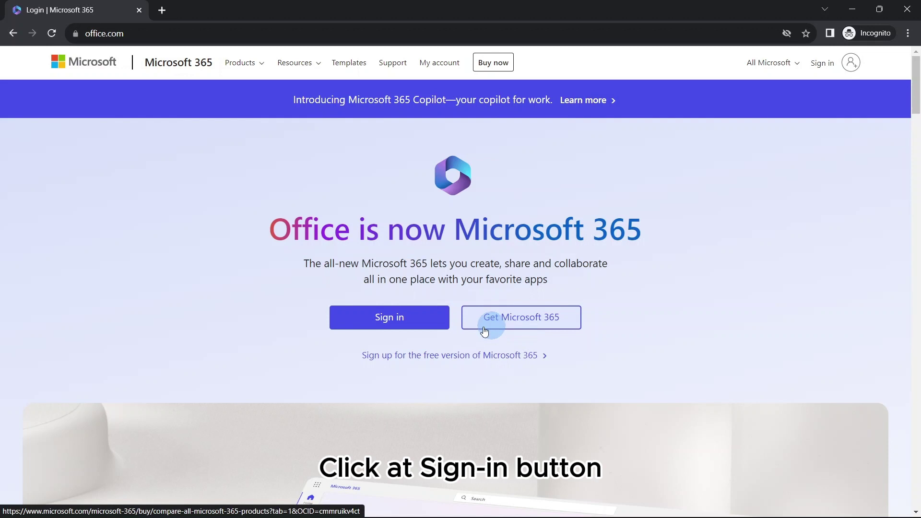
# Step: Sign in to Microsoft 365 with the account e-mail and password
pyautogui.click(387, 321)
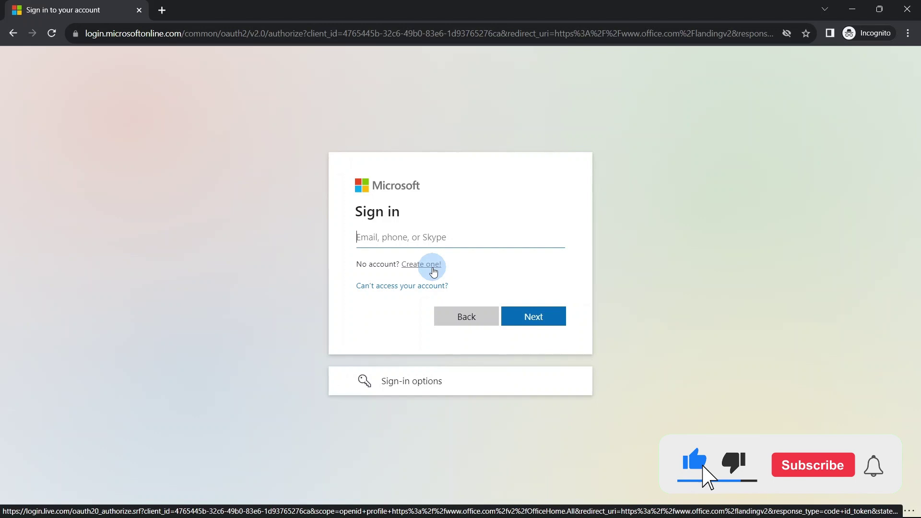
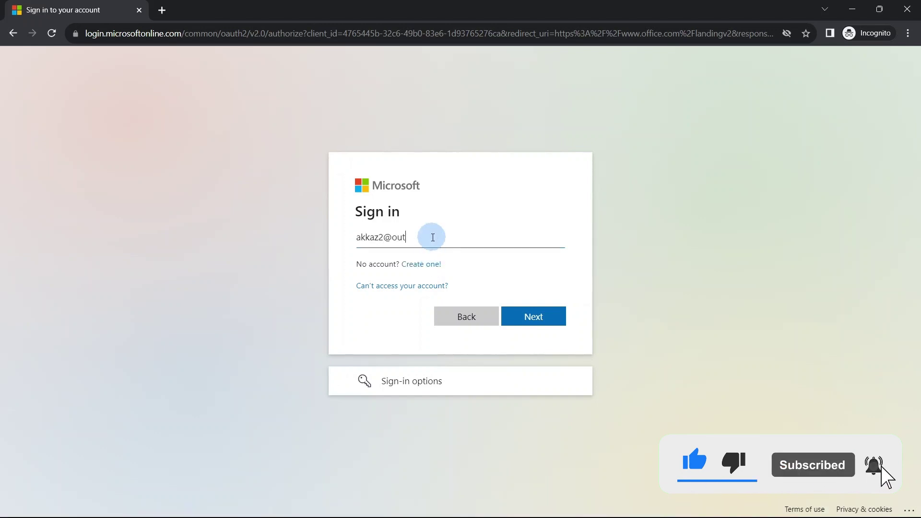
pyautogui.press('Return')
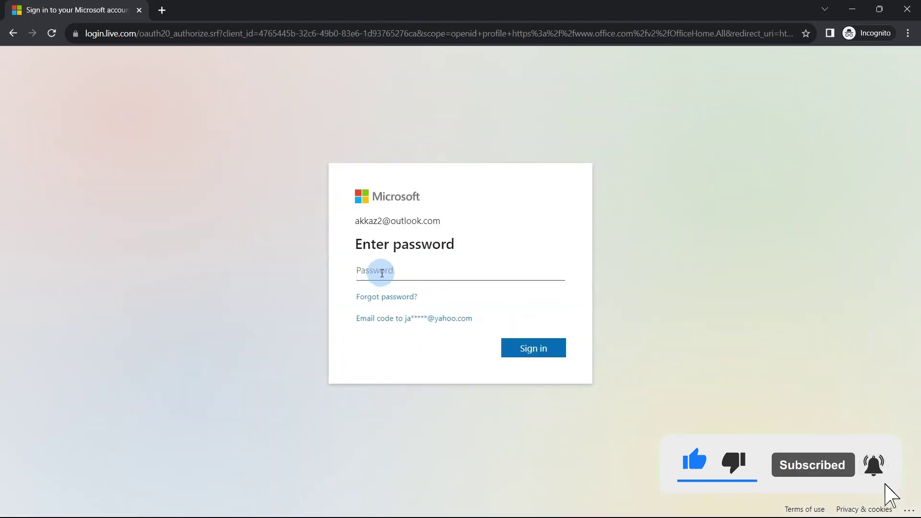
pyautogui.write('*********')
pyautogui.click(526, 343)
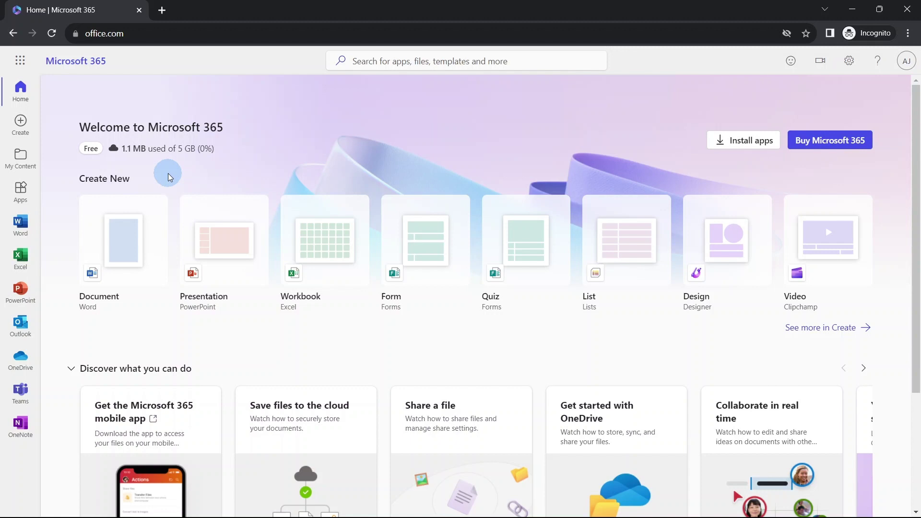
# Step: Create a new blank Word document from the Create page
pyautogui.click(21, 132)
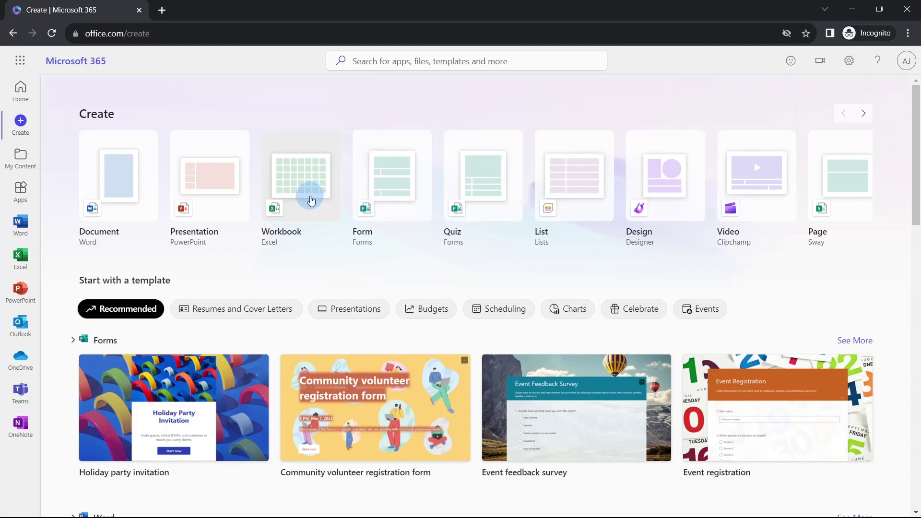
pyautogui.click(125, 193)
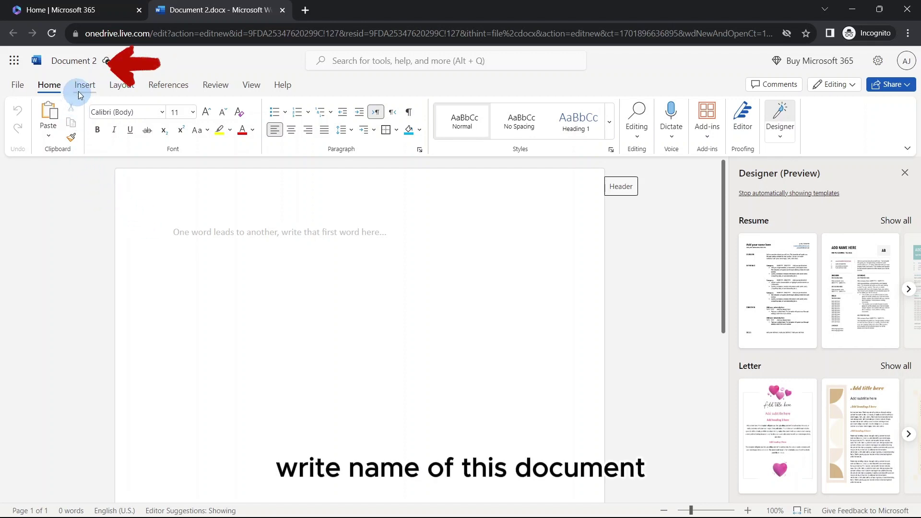
# Step: Rename the document to 'My first document 111'
pyautogui.click(80, 69)
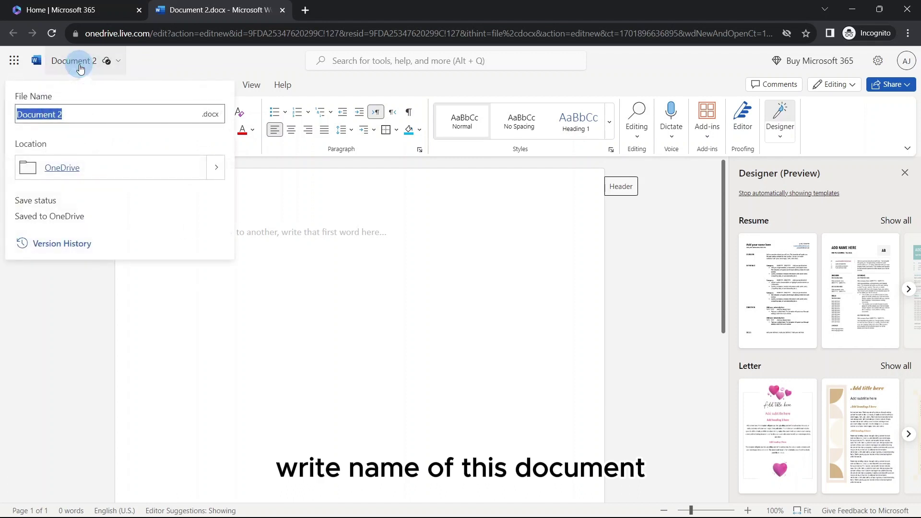
pyautogui.write('My f')
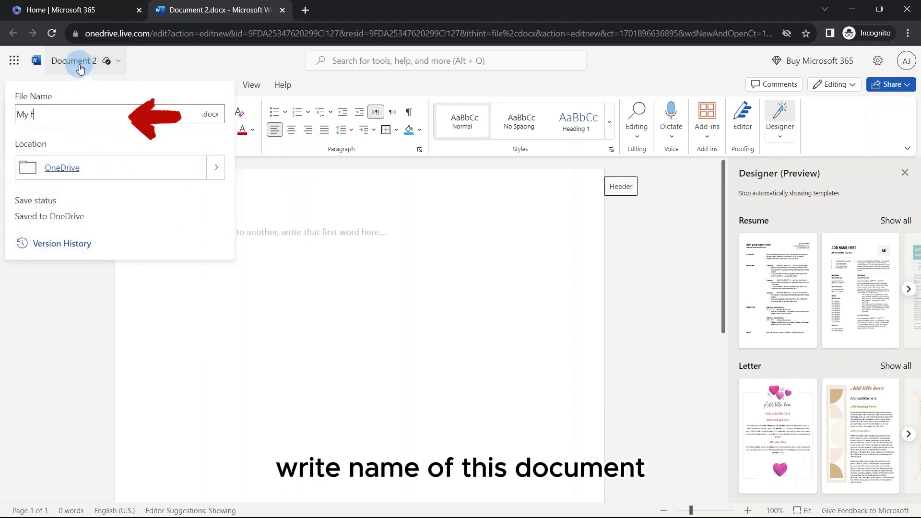
pyautogui.write('irst document 111')
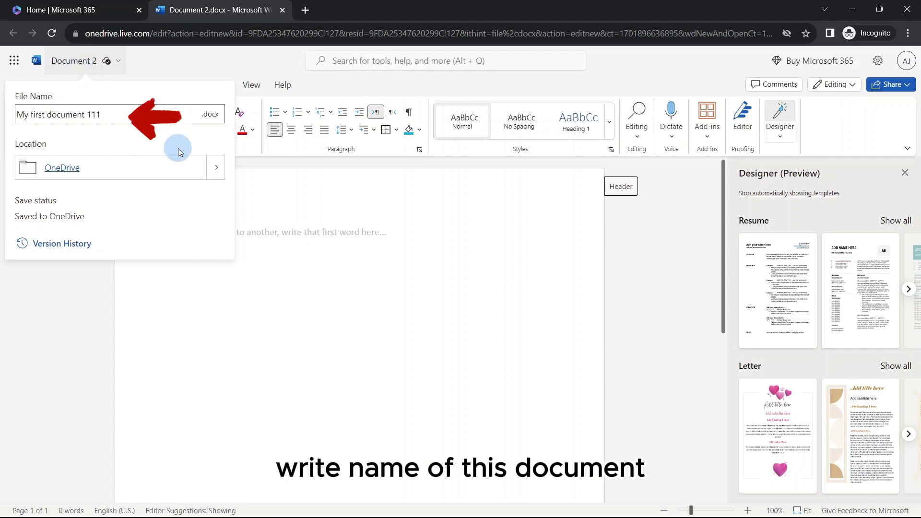
pyautogui.press('Return')
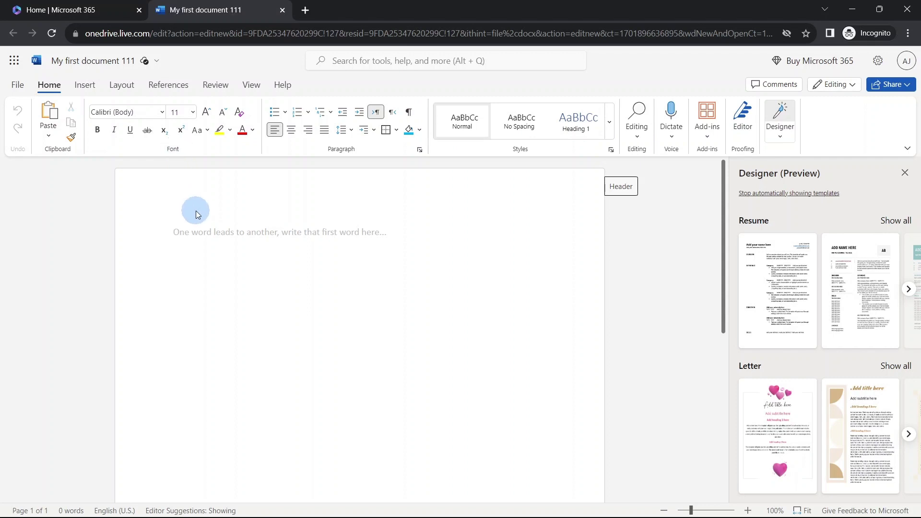
# Step: Type the line 'The quick brown fox' in the document
pyautogui.click(196, 211)
pyautogui.write('The quick brown fox')
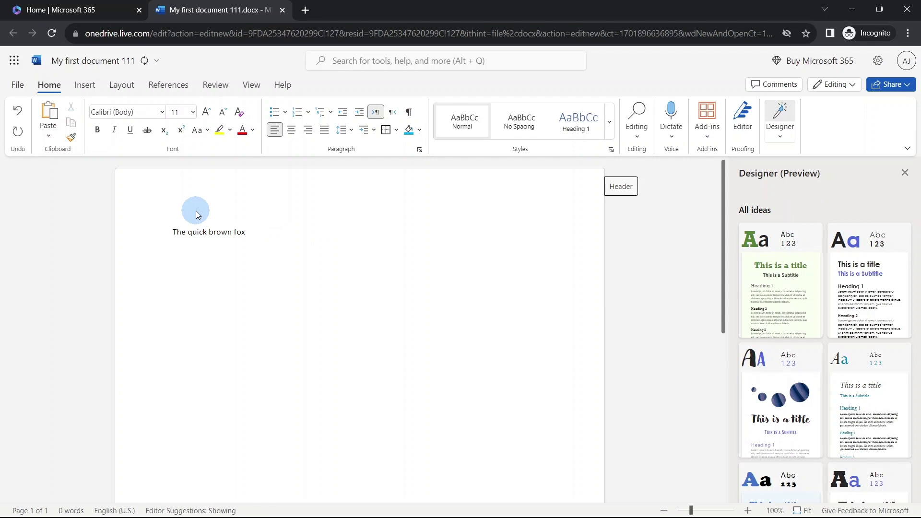
pyautogui.press('Return')
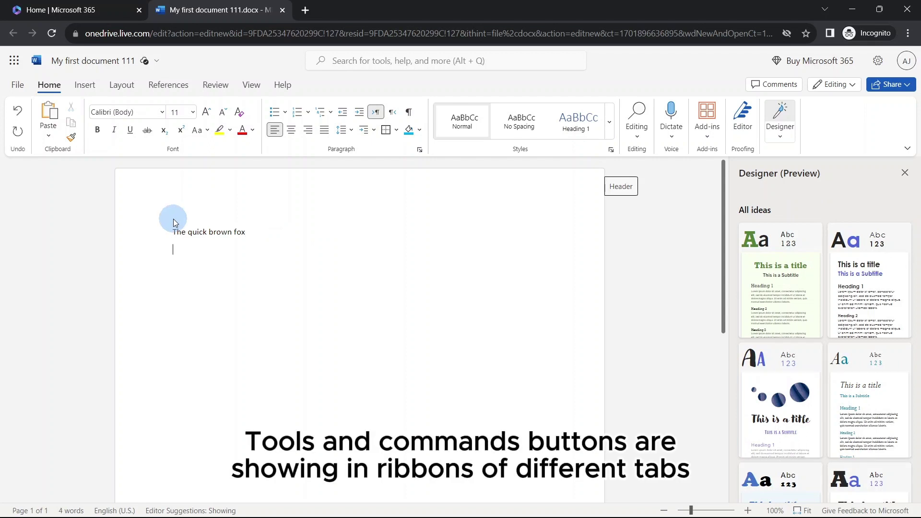
# Step: Browse the Insert, Layout and References ribbons, then return to Home
pyautogui.click(85, 86)
pyautogui.click(124, 88)
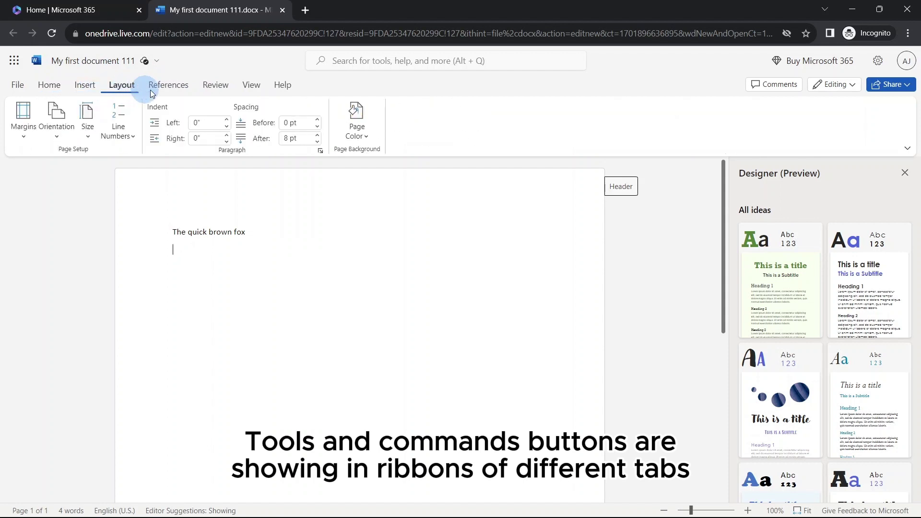
pyautogui.click(151, 88)
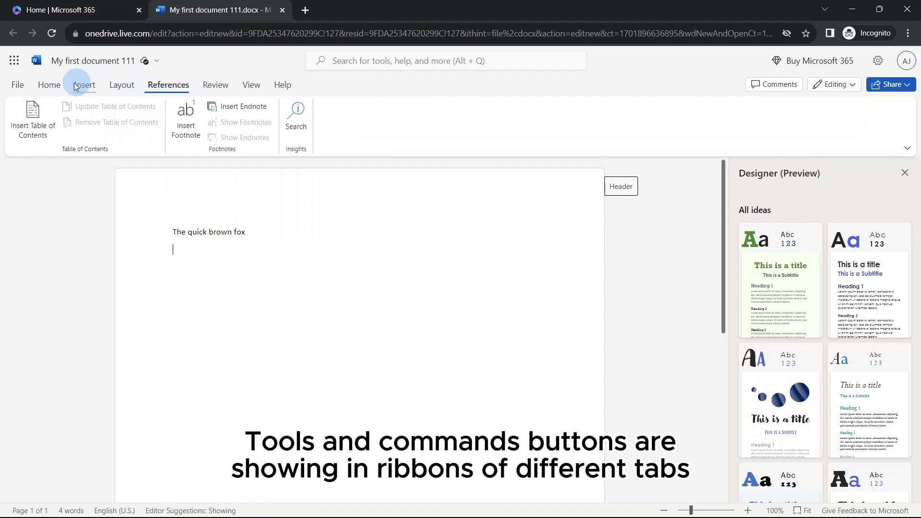
pyautogui.click(50, 87)
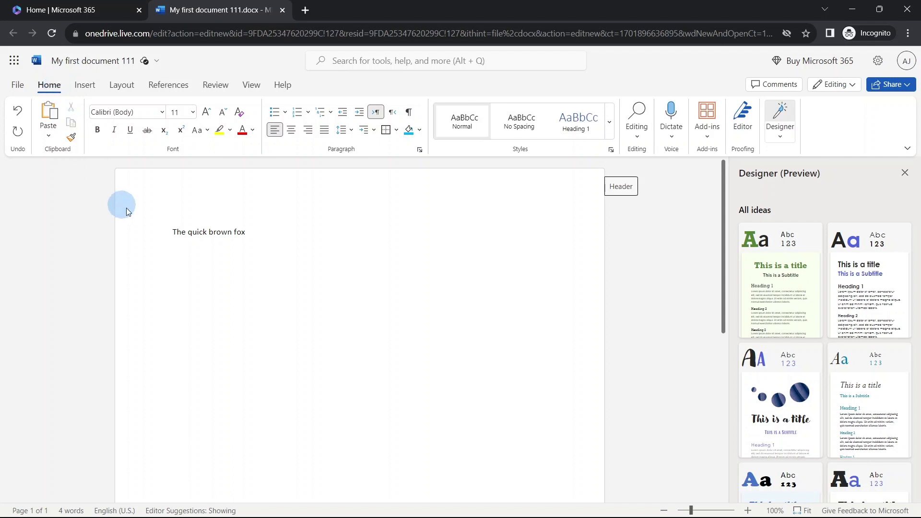
# Step: Select 'The quick brown fox' and grow its font size three steps
pyautogui.moveTo(165, 234); pyautogui.dragTo(253, 234)
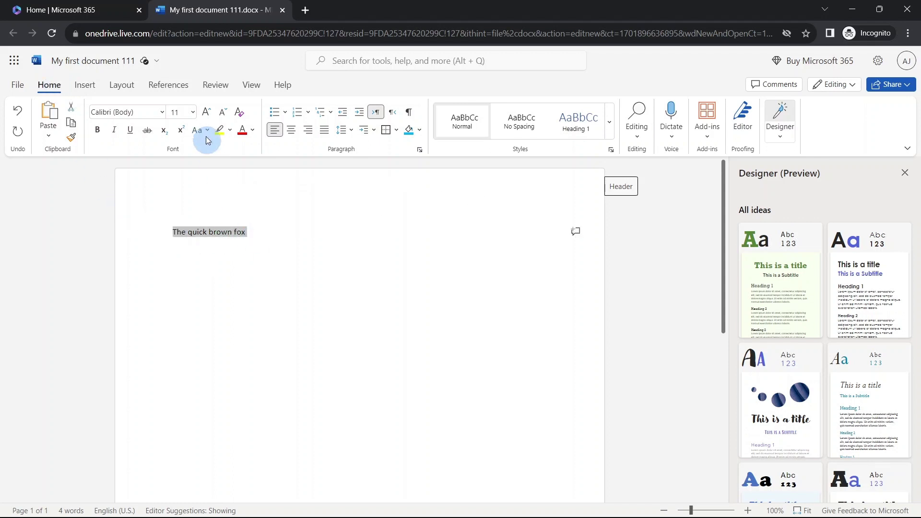
pyautogui.click(207, 113)
pyautogui.click(206, 113)
pyautogui.click(207, 113)
pyautogui.click(207, 113)
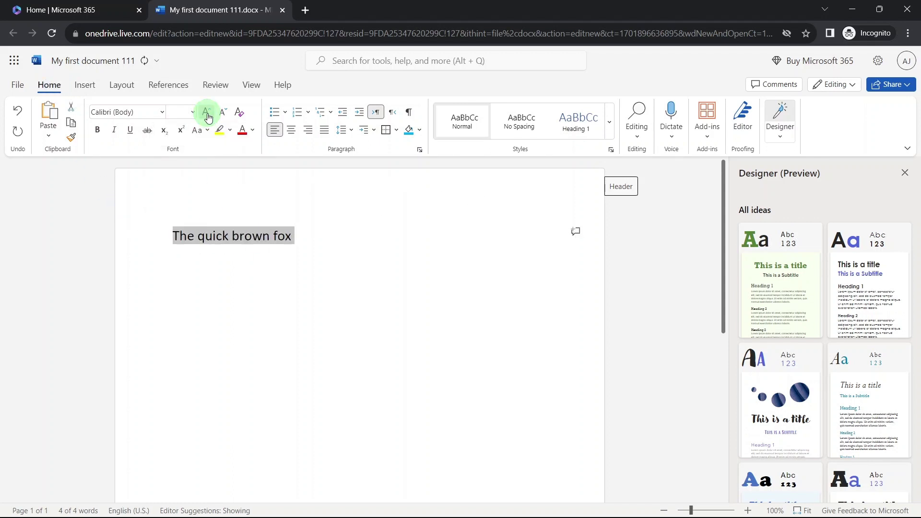
pyautogui.click(207, 114)
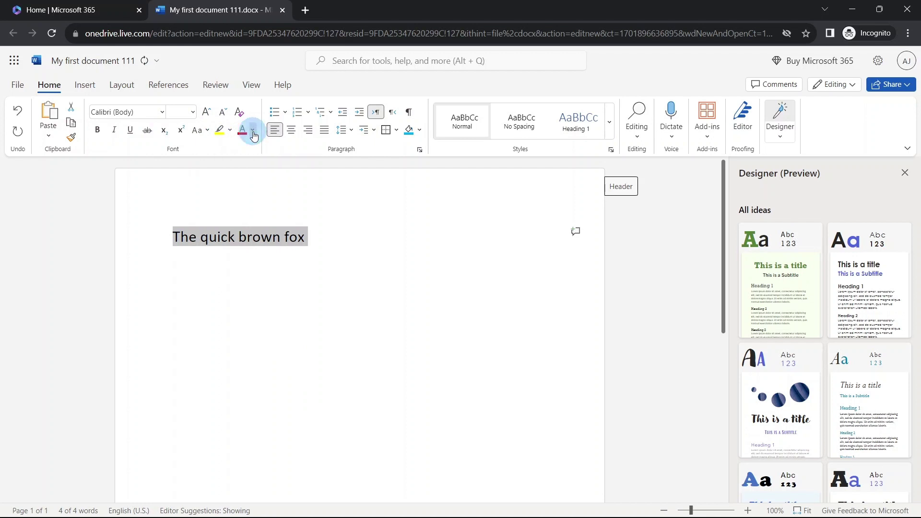
# Step: Color the text green, deselect it, and close the document
pyautogui.click(253, 133)
pyautogui.click(317, 300)
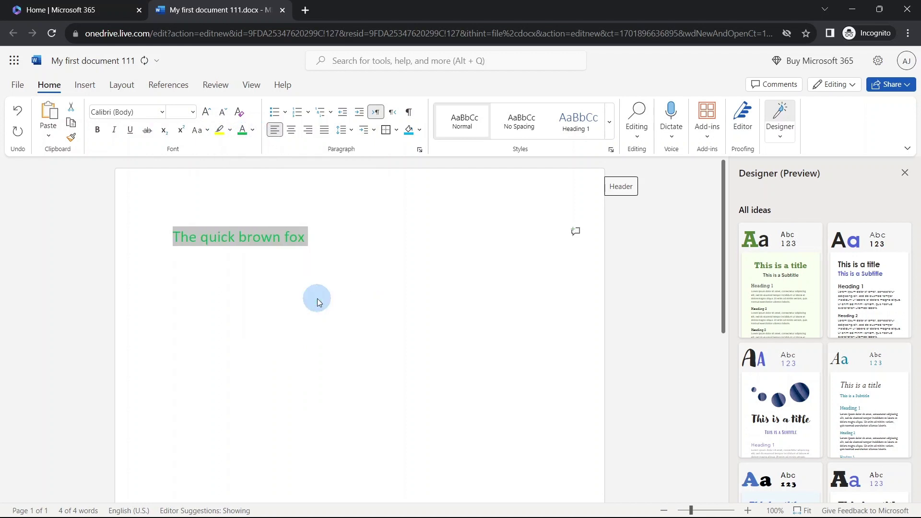
pyautogui.click(317, 299)
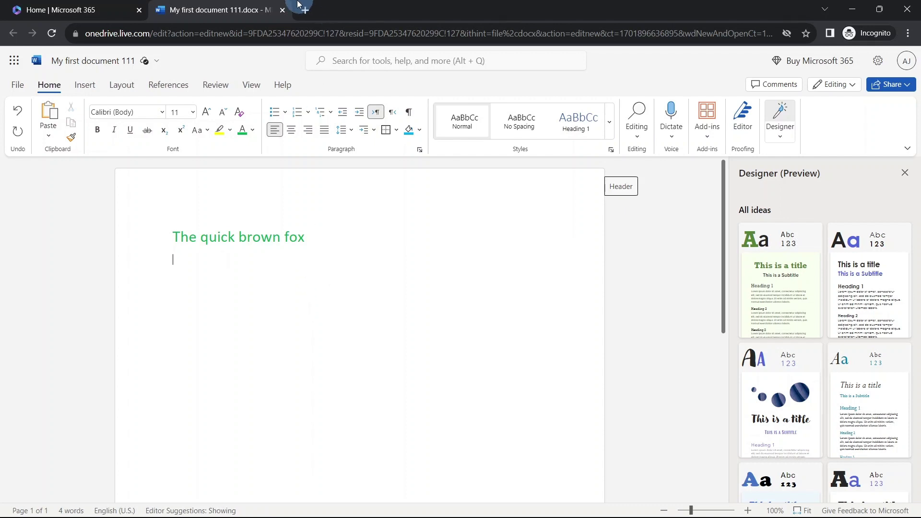
pyautogui.click(284, 10)
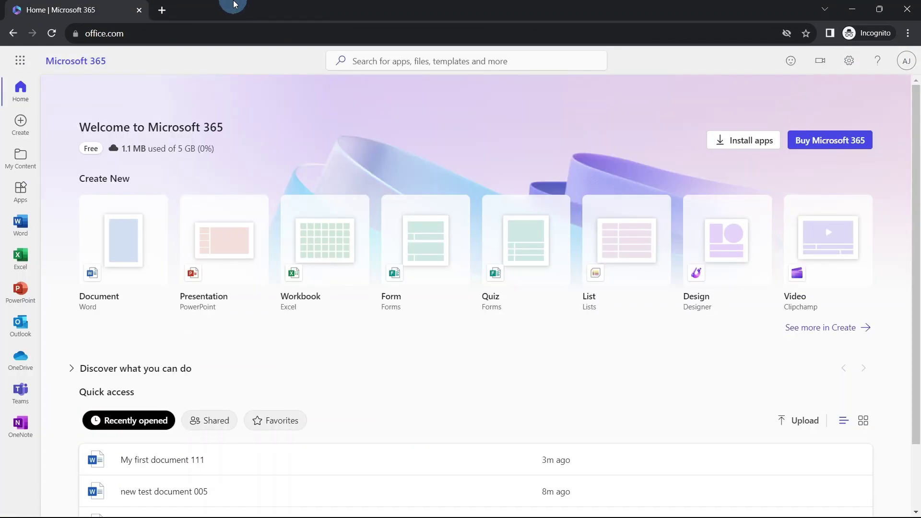
# Step: Favorite 'My first document 111' in the Word documents list, then return Home
pyautogui.click(22, 227)
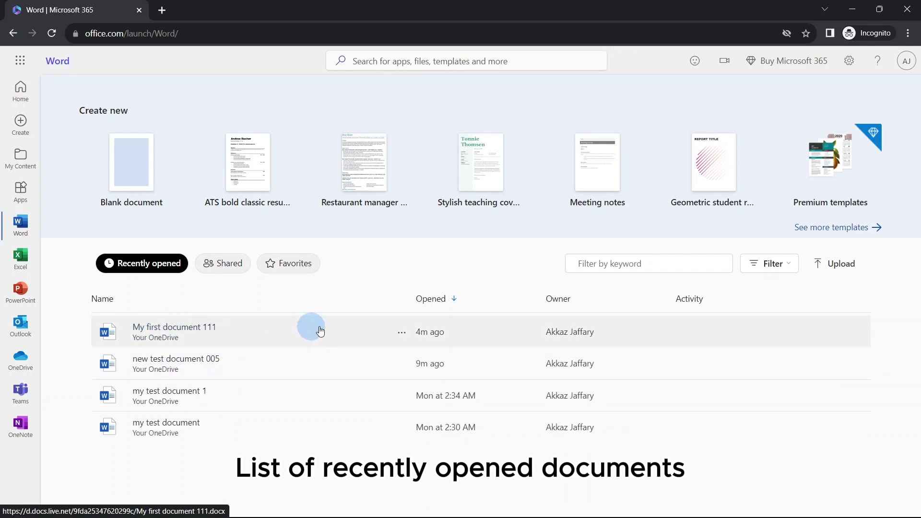
pyautogui.click(402, 333)
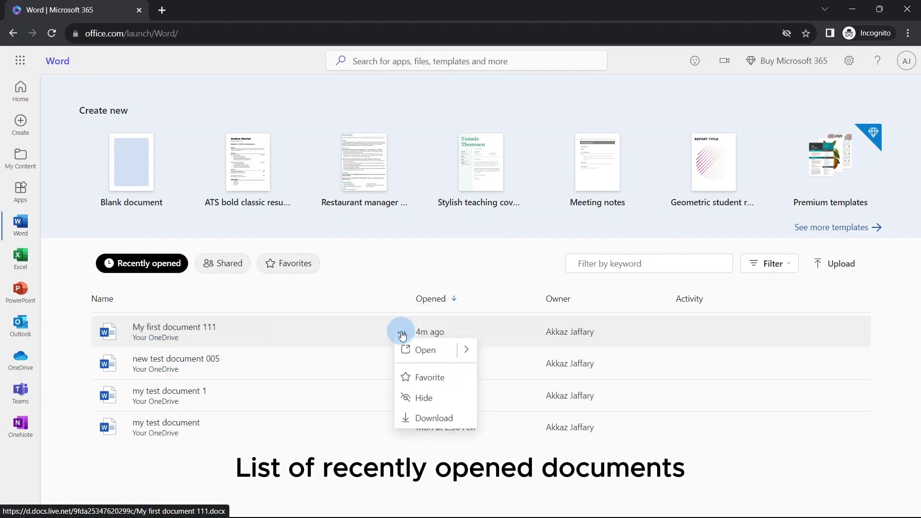
pyautogui.click(425, 380)
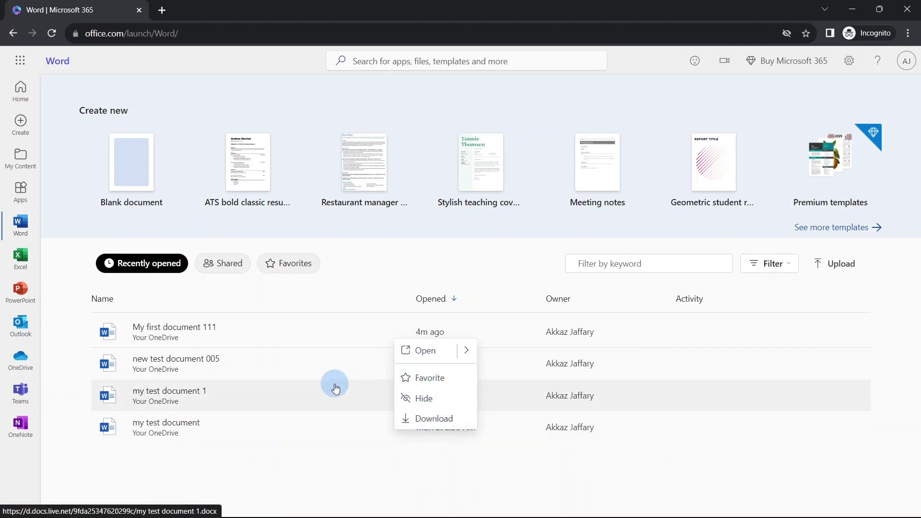
pyautogui.click(21, 95)
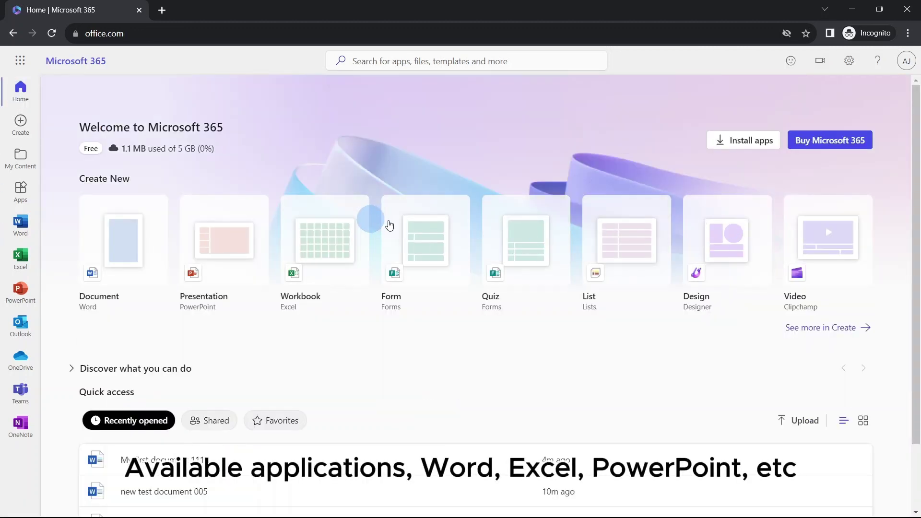
# Step: Create a blank Excel workbook, Book 1, and close its tab
pyautogui.click(326, 245)
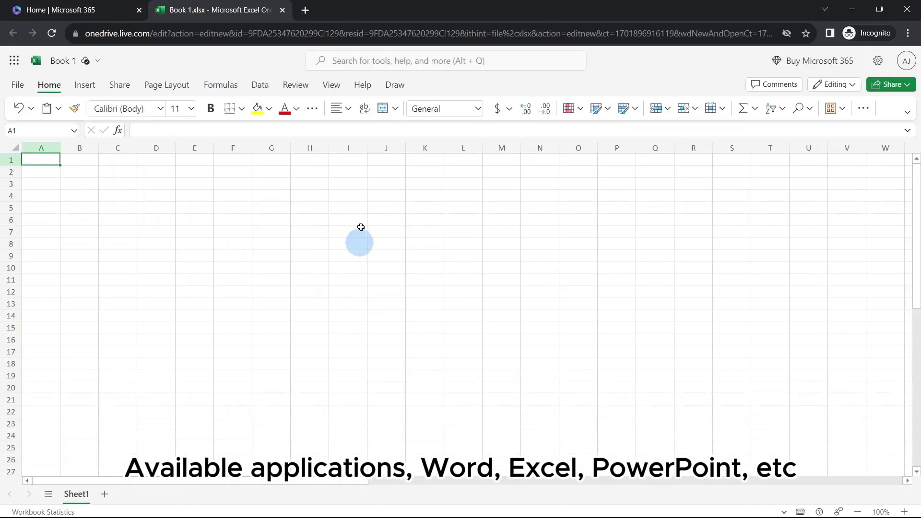
pyautogui.click(283, 10)
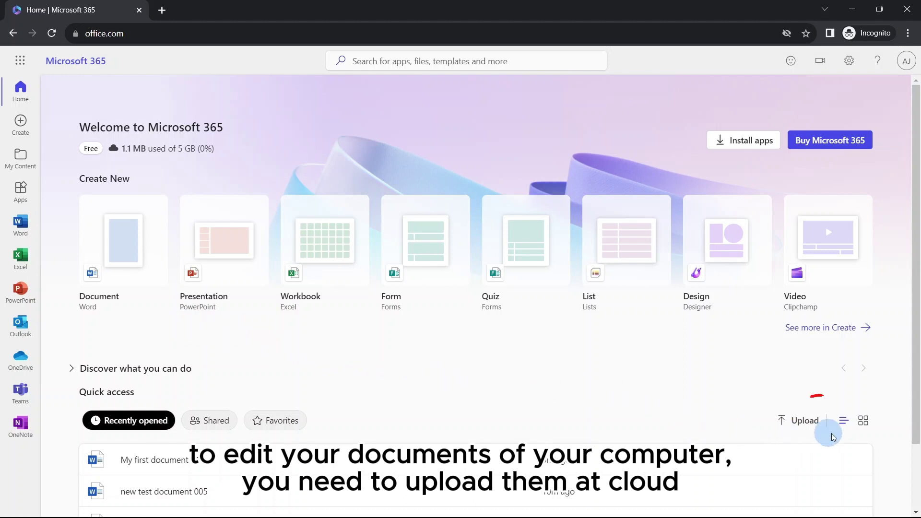
pyautogui.click(802, 429)
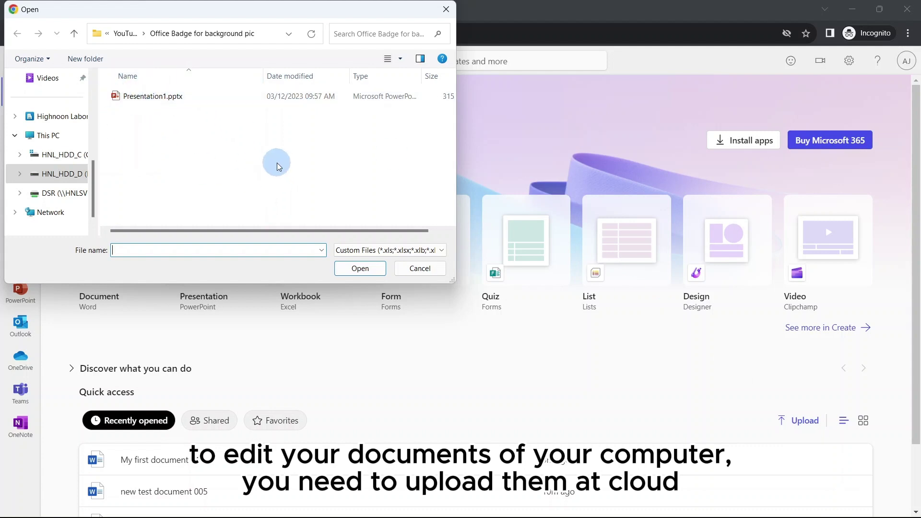
pyautogui.click(415, 271)
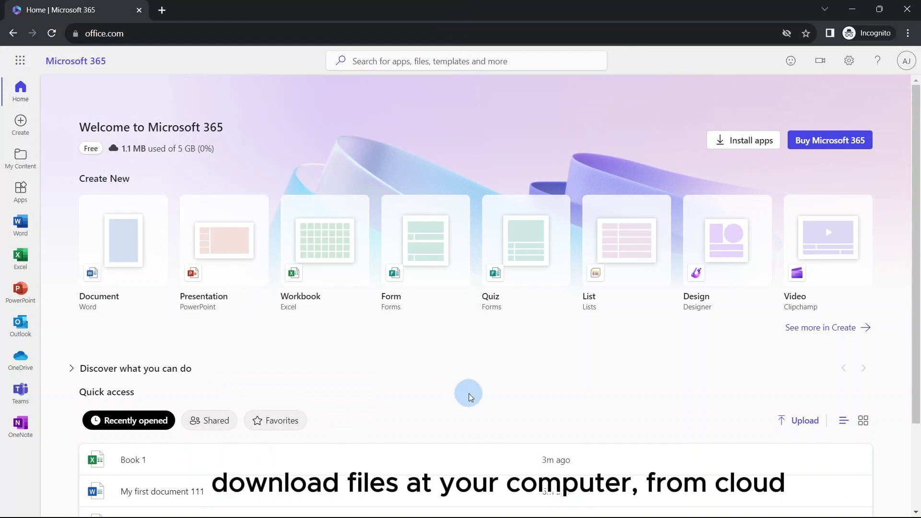
pyautogui.moveTo(484, 463)
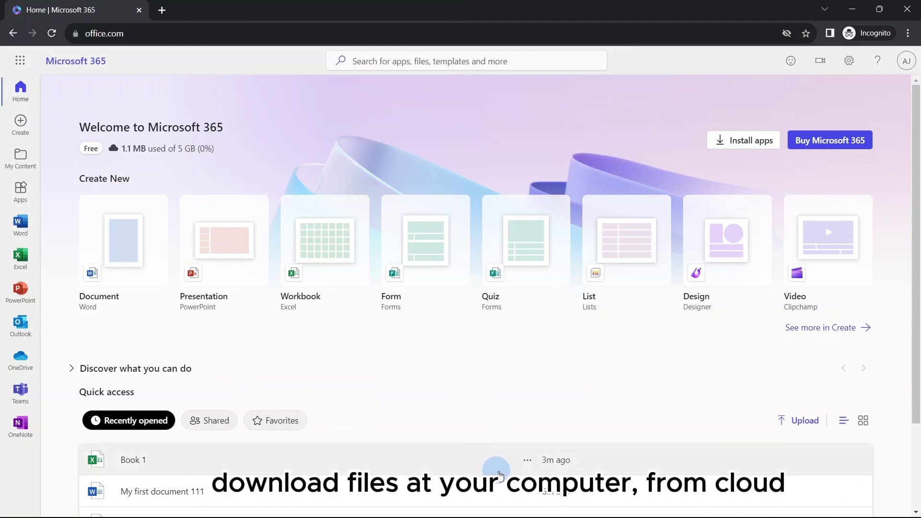
pyautogui.click(529, 463)
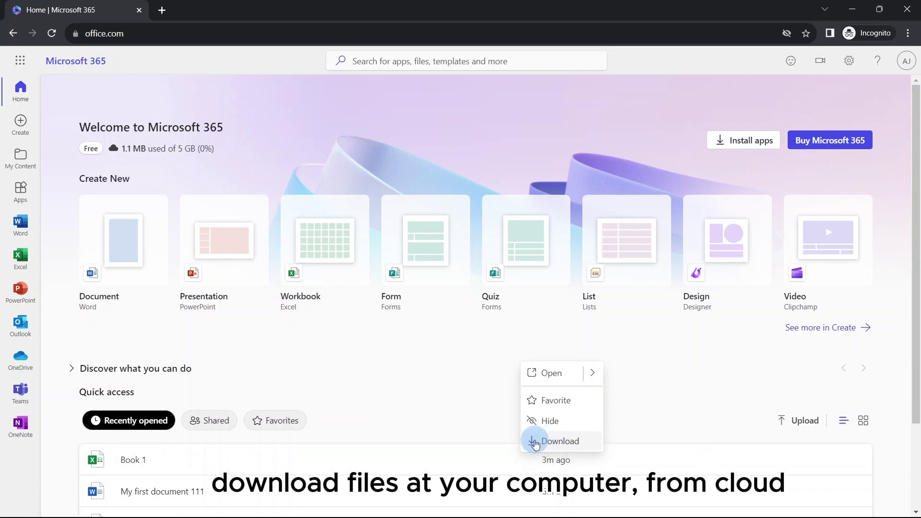
pyautogui.click(461, 395)
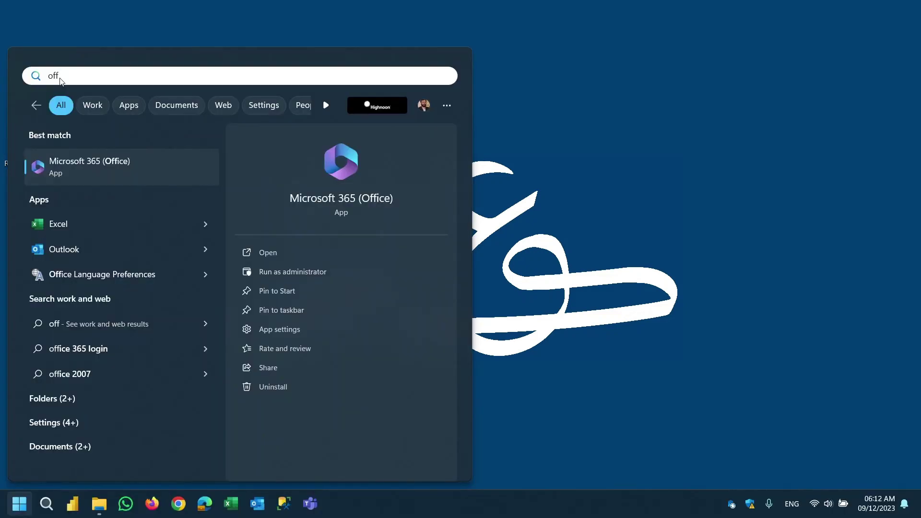
# Step: Search the Start menu for 'office' to launch the Microsoft 365 app
pyautogui.write('ice')
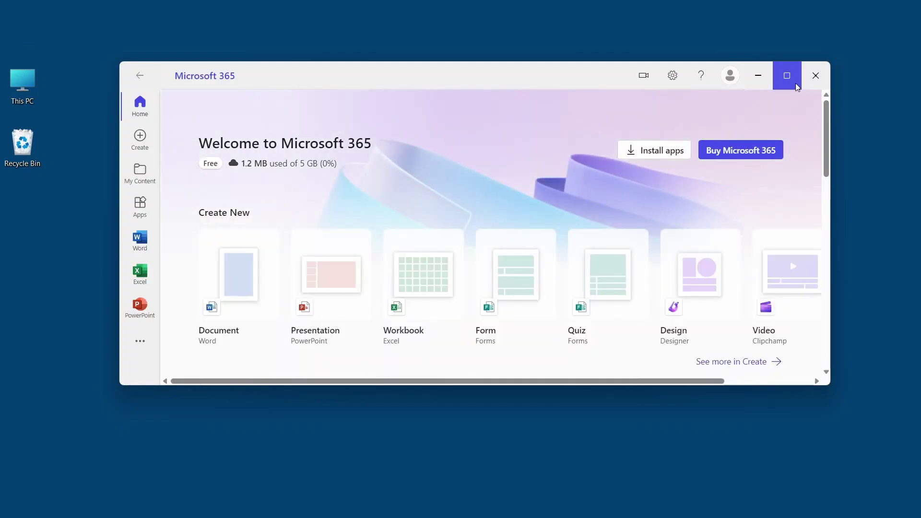
# Step: Maximize the Microsoft 365 desktop app window
pyautogui.click(787, 76)
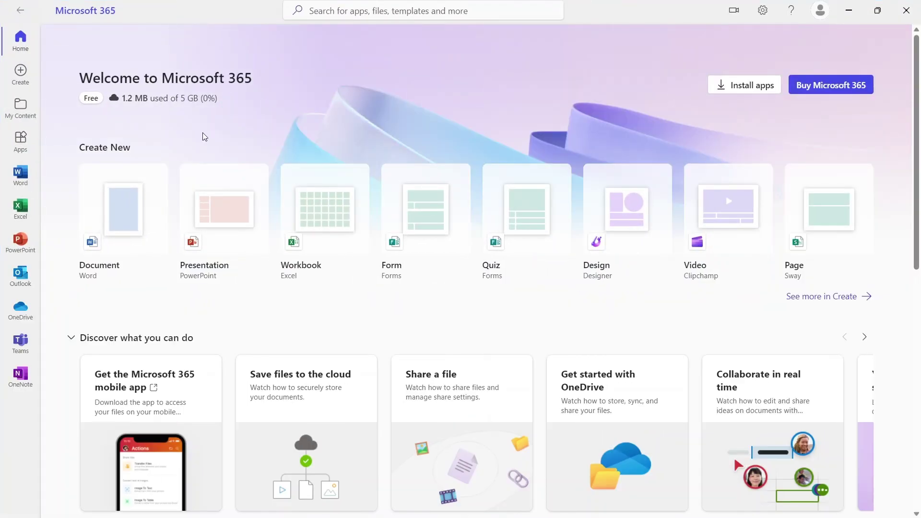